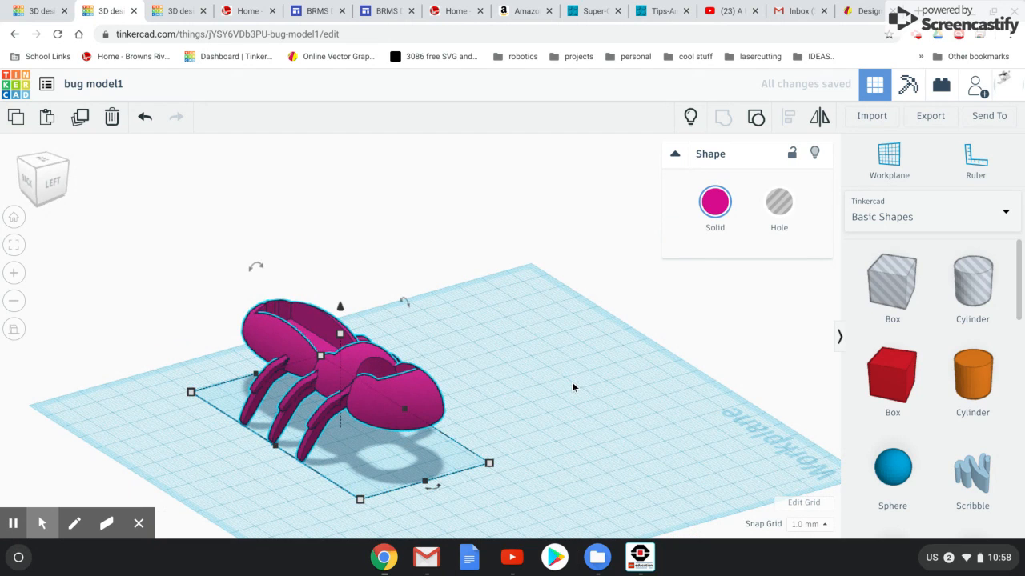
# Duplicate the bug model in perspective view and place the copy beside the original on the workplane
pyautogui.click(15, 331)
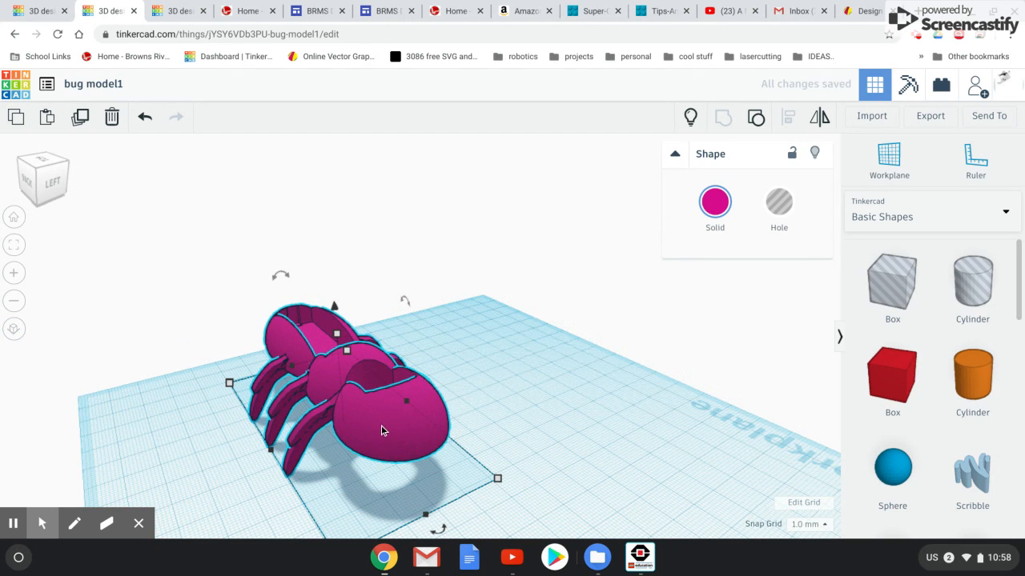
pyautogui.moveTo(403, 421); pyautogui.dragTo(299, 383, button='right')
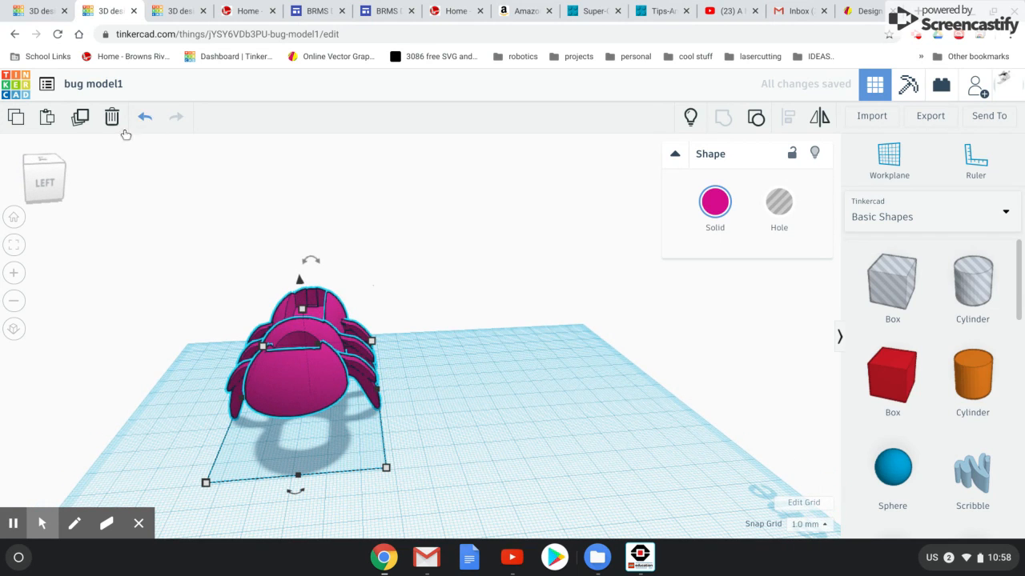
pyautogui.click(79, 118)
pyautogui.moveTo(293, 390); pyautogui.dragTo(562, 366)
pyautogui.moveTo(650, 430); pyautogui.dragTo(609, 415, button='right')
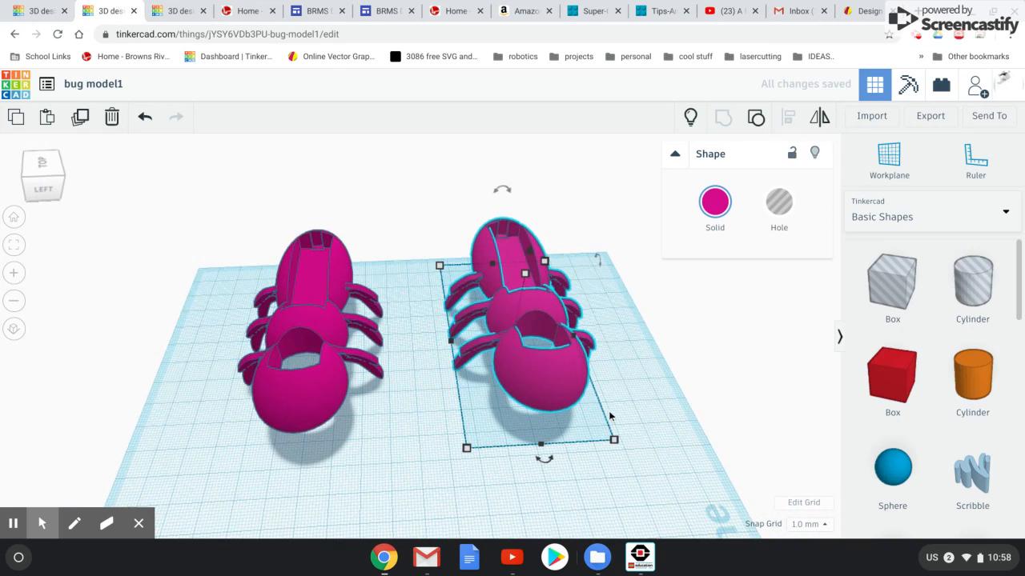
# Add a box hole around the original bug and size it to enclose the bug's lower half
pyautogui.click(893, 303)
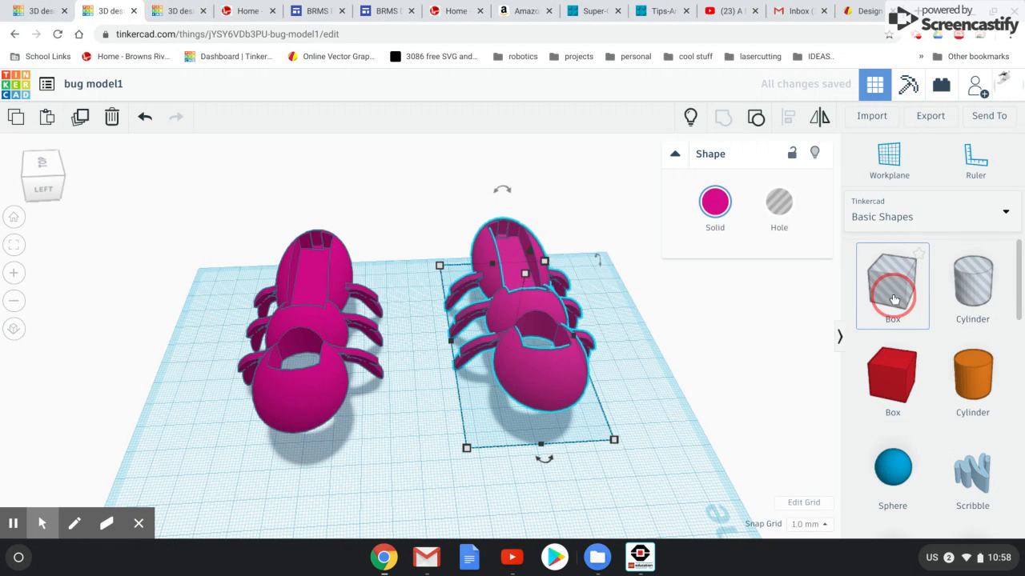
pyautogui.click(282, 288)
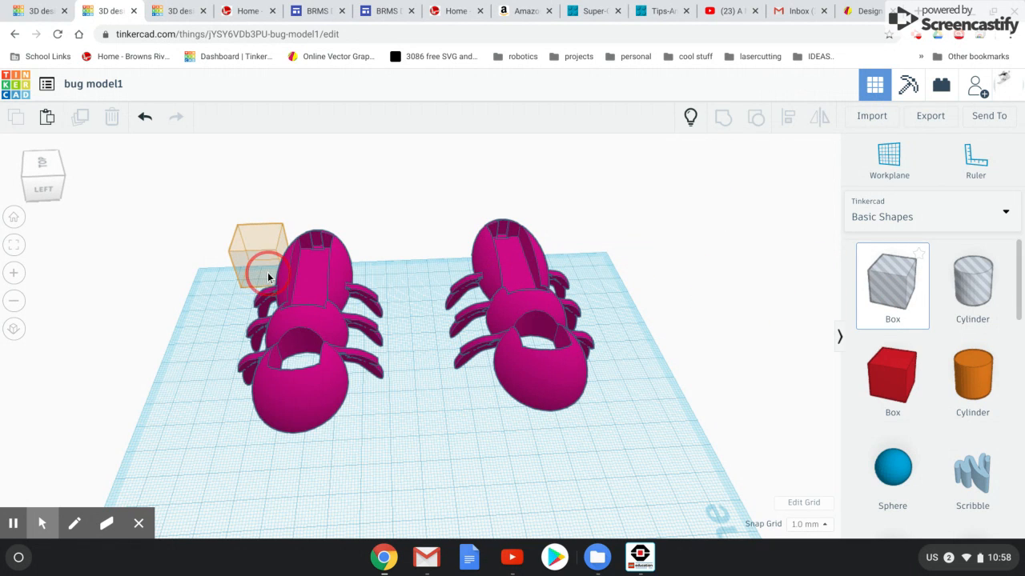
pyautogui.moveTo(287, 294); pyautogui.dragTo(416, 453)
pyautogui.moveTo(366, 487); pyautogui.dragTo(602, 446, button='right')
pyautogui.moveTo(496, 491); pyautogui.dragTo(496, 461, button='right')
pyautogui.moveTo(331, 378); pyautogui.dragTo(333, 365)
pyautogui.moveTo(468, 414); pyautogui.dragTo(311, 454, button='right')
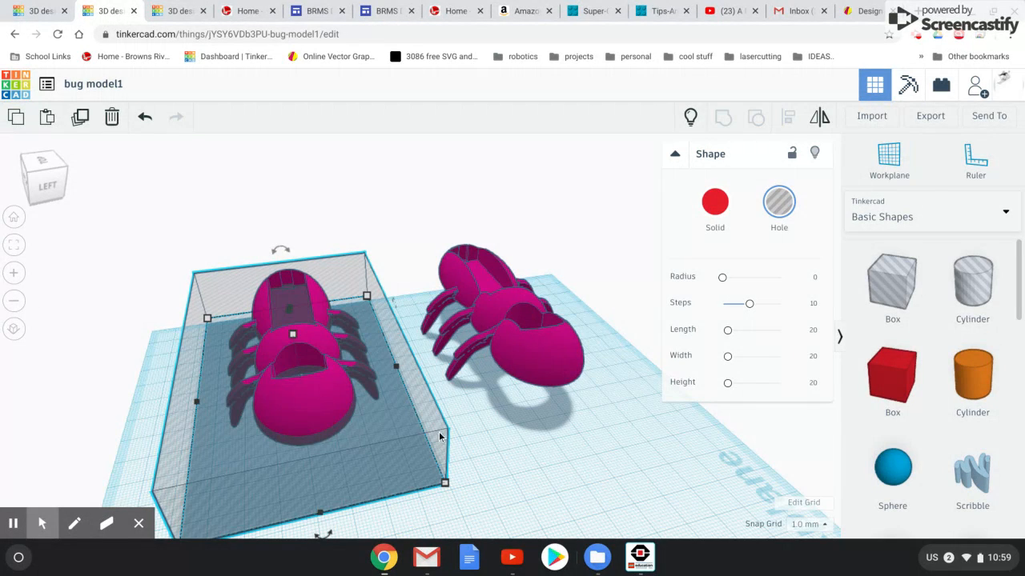
# Duplicate the box hole in place and set the workplane on the box's top face
pyautogui.moveTo(596, 475); pyautogui.dragTo(343, 408, button='right')
pyautogui.click(354, 412)
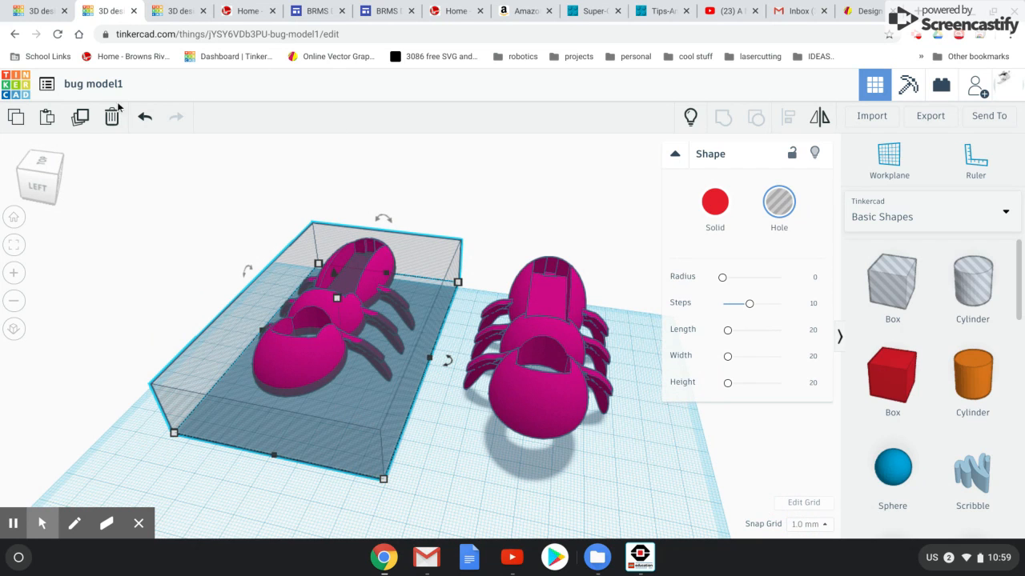
pyautogui.click(84, 126)
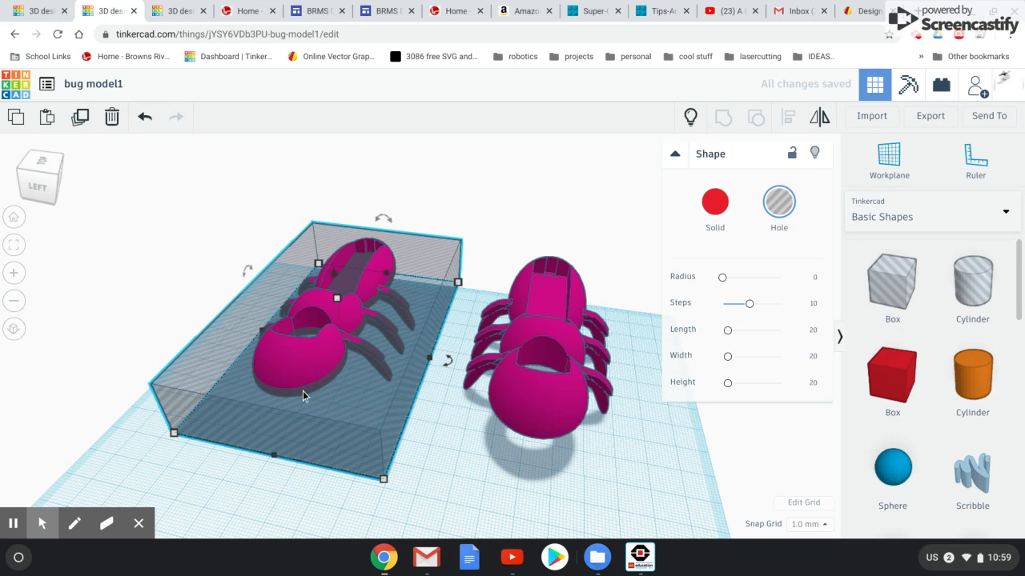
pyautogui.click(891, 160)
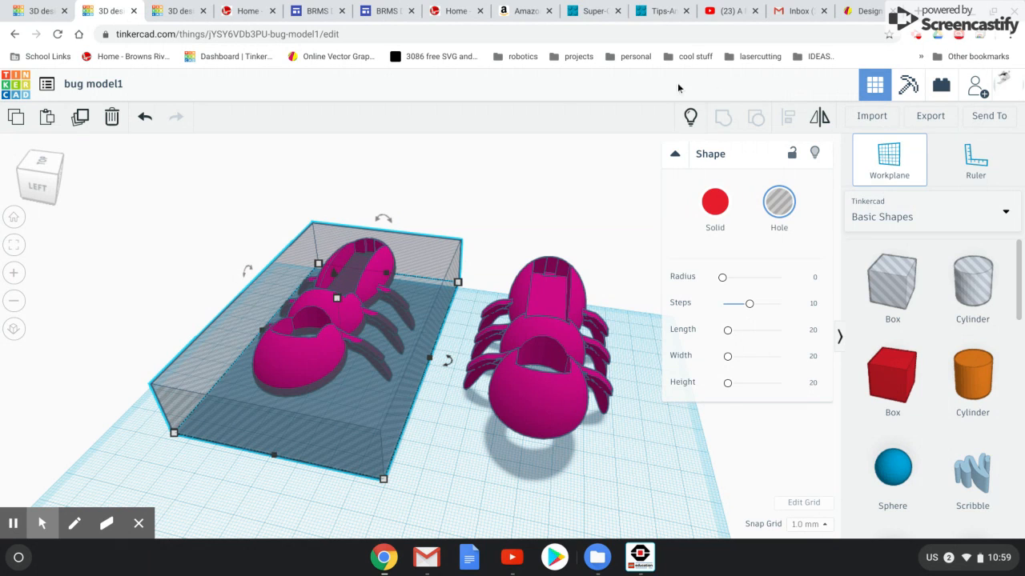
pyautogui.click(204, 364)
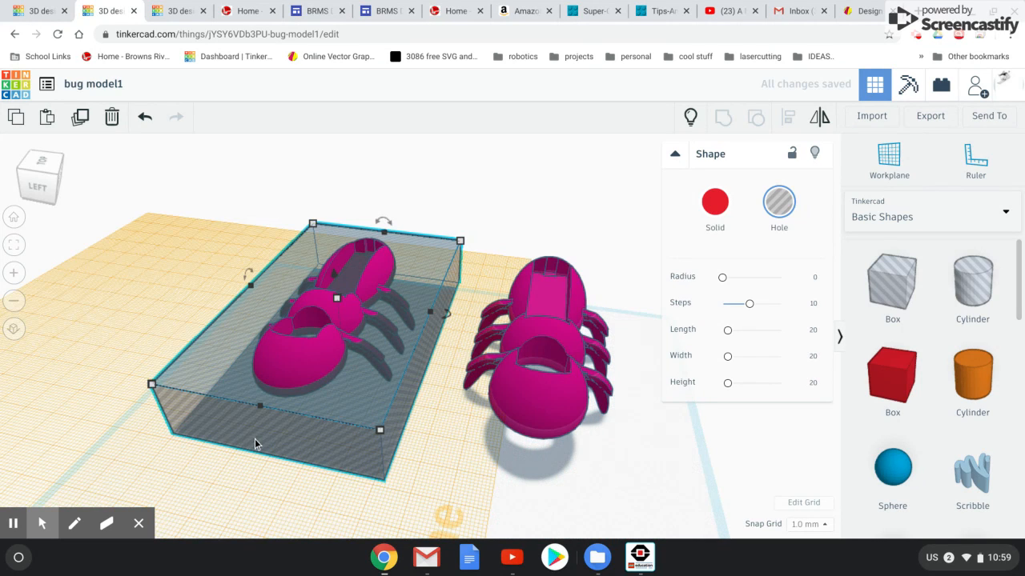
# Raise the duplicate box hole onto the raised workplane so it stacks on the first box, and restore the default workplane
pyautogui.click(294, 428)
pyautogui.moveTo(294, 429); pyautogui.dragTo(343, 386, button='right')
pyautogui.moveTo(428, 368)
pyautogui.mouseDown(button='right')
pyautogui.moveTo(405, 414)
pyautogui.moveTo(410, 364)
pyautogui.mouseUp(button='right')
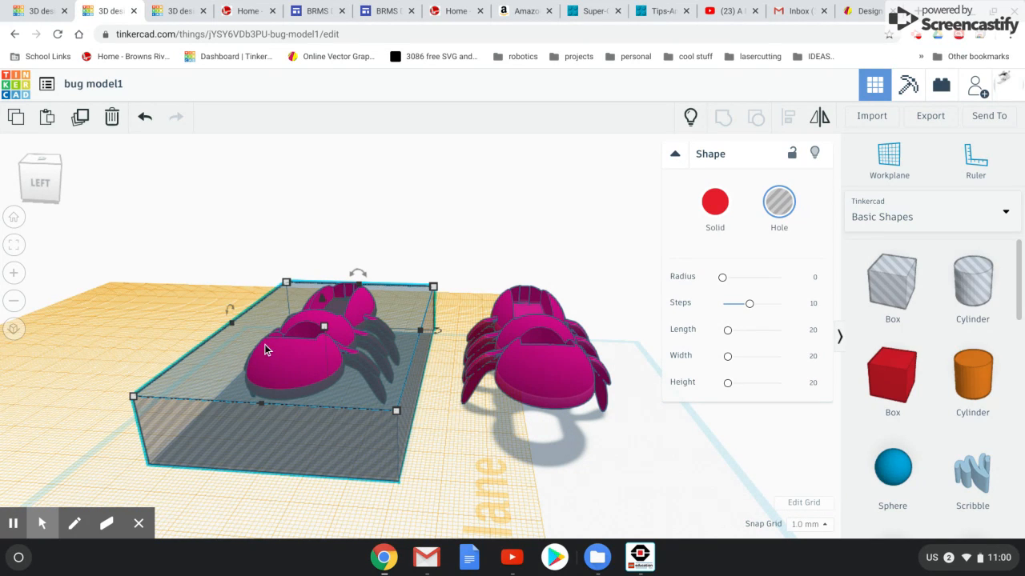
pyautogui.moveTo(176, 340); pyautogui.dragTo(366, 463, button='right')
pyautogui.click(725, 494)
pyautogui.moveTo(288, 454); pyautogui.dragTo(433, 252, button='right')
pyautogui.click(421, 208)
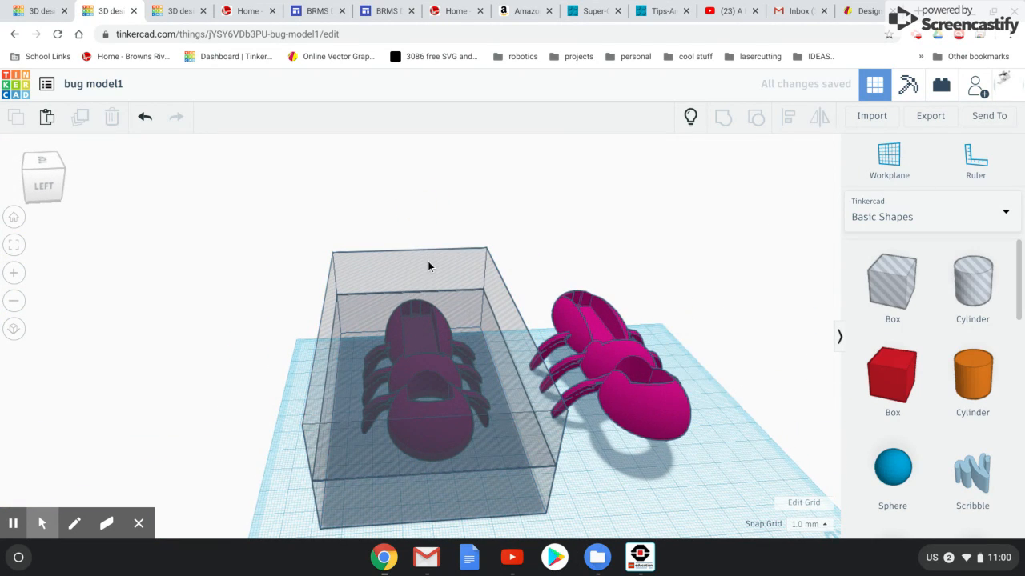
# Move the upper box hole sideways so it encloses the upper half of the copied bug
pyautogui.click(428, 265)
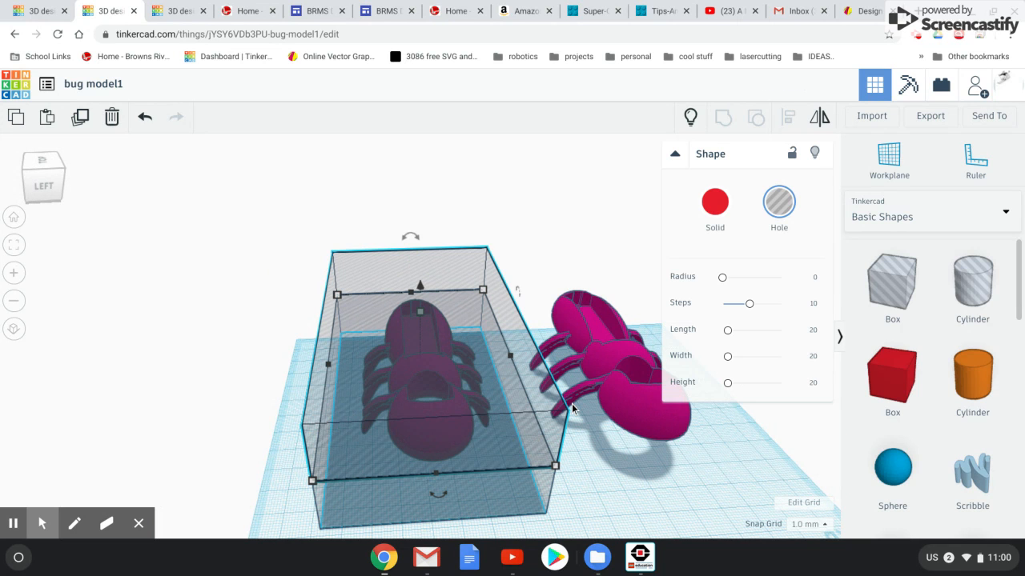
pyautogui.moveTo(518, 290); pyautogui.dragTo(711, 285)
pyautogui.moveTo(588, 413); pyautogui.dragTo(187, 387, button='right')
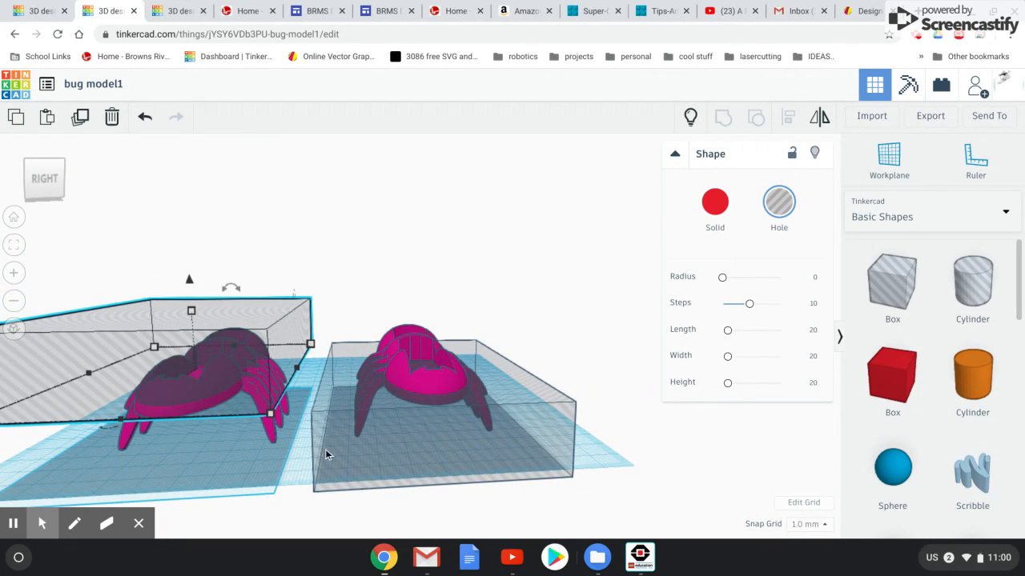
pyautogui.moveTo(315, 438); pyautogui.dragTo(236, 470, button='right')
# Group the original bug with the lower box hole to cut away its lower half
pyautogui.click(568, 371)
pyautogui.moveTo(577, 423); pyautogui.dragTo(408, 346)
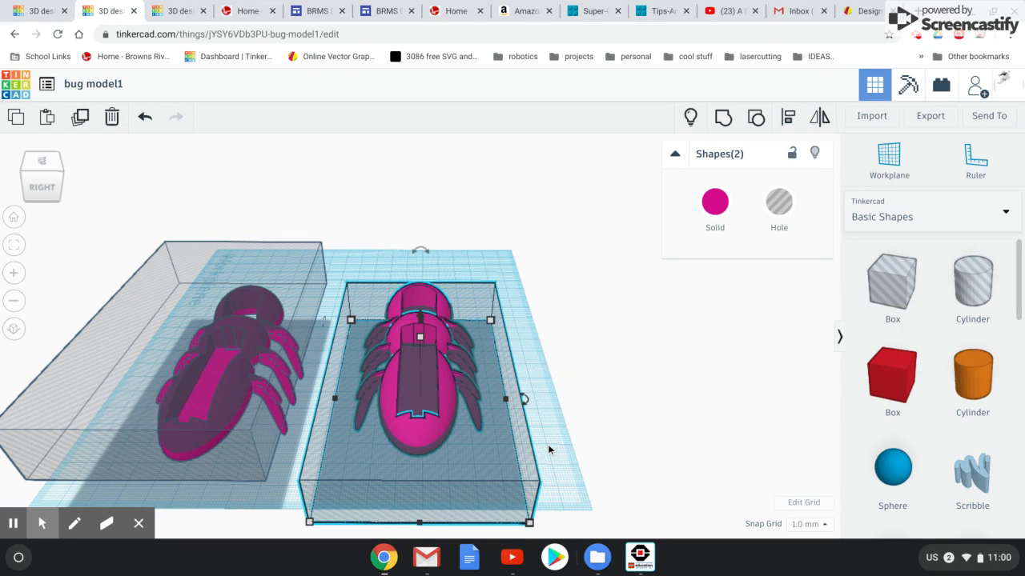
pyautogui.click(723, 117)
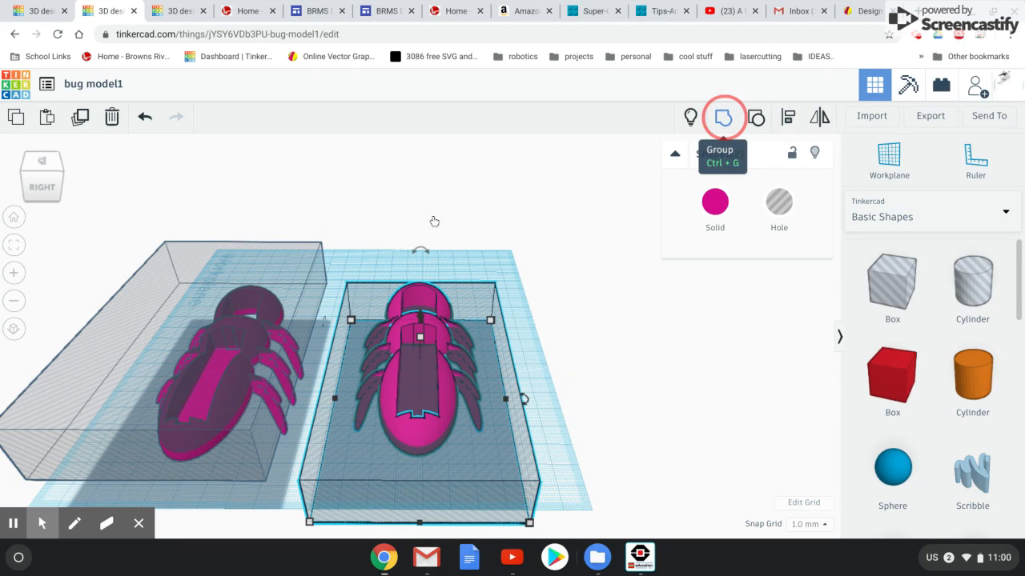
# Group the copied bug with the raised box hole to cut away its upper half
pyautogui.click(206, 219)
pyautogui.moveTo(210, 218); pyautogui.dragTo(263, 313)
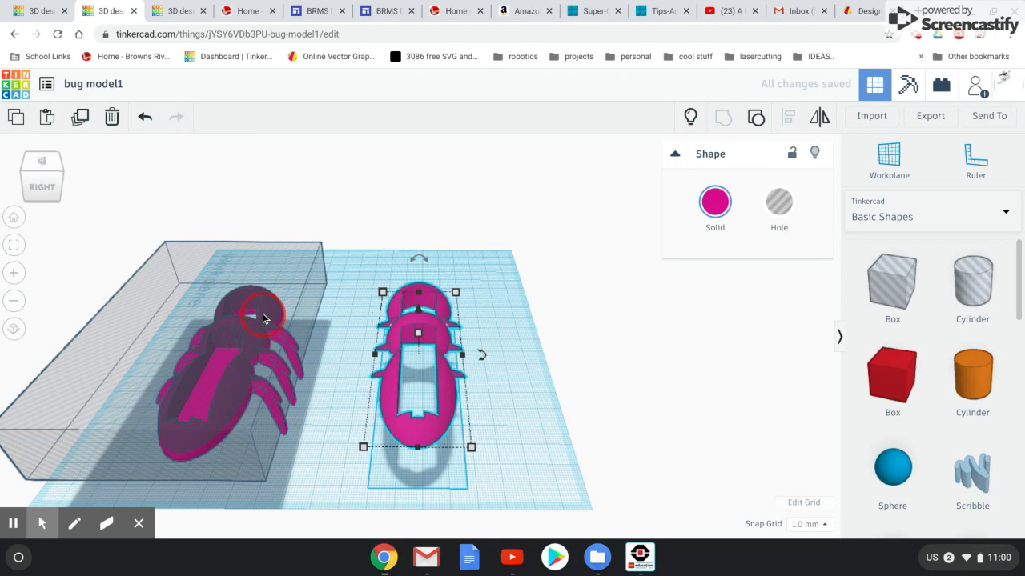
pyautogui.moveTo(234, 211); pyautogui.dragTo(275, 324)
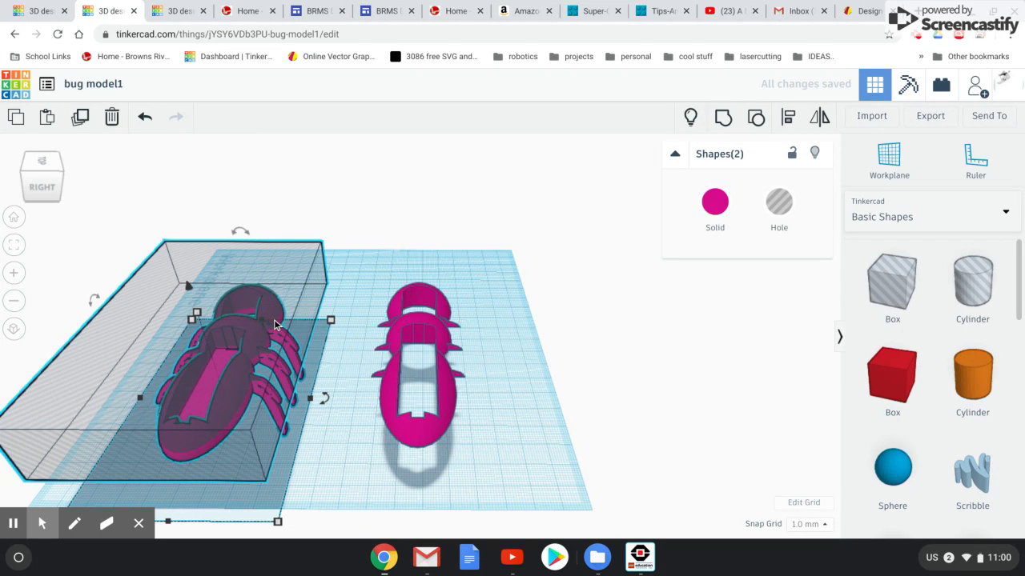
pyautogui.click(723, 117)
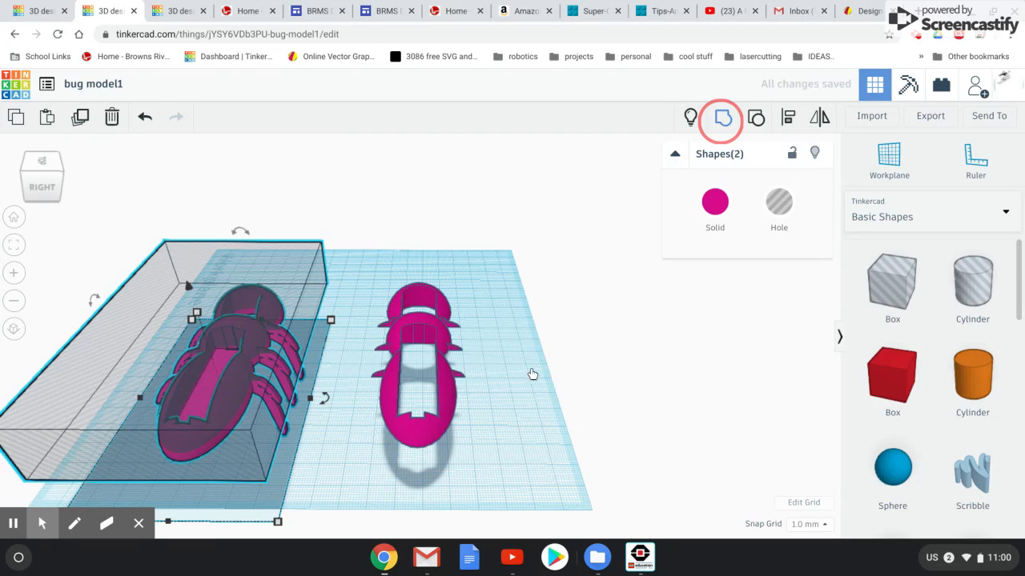
pyautogui.click(528, 377)
pyautogui.moveTo(488, 433); pyautogui.dragTo(464, 451, button='right')
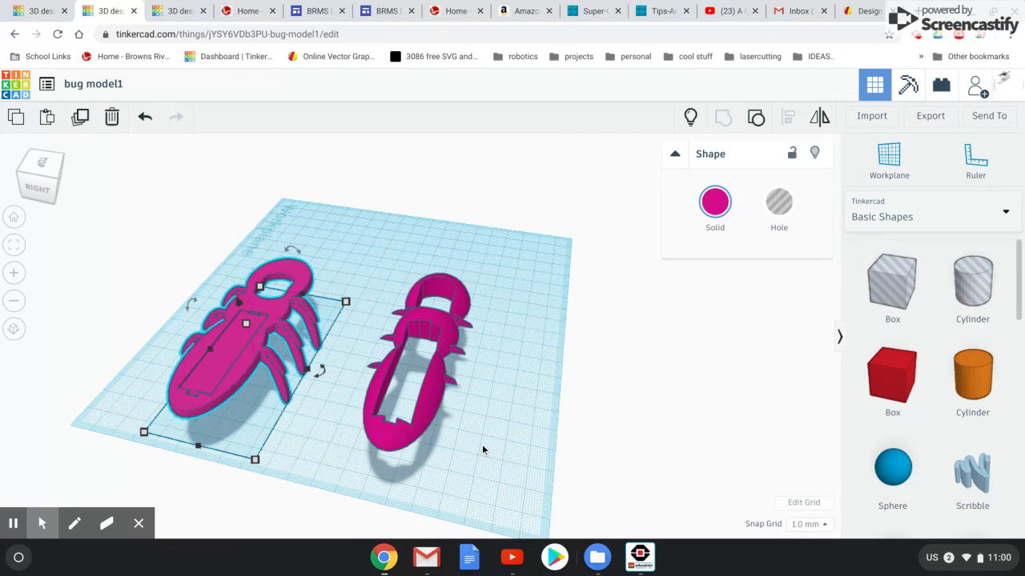
# Drop the floating upper body half onto the workplane and reposition it
pyautogui.moveTo(482, 439); pyautogui.dragTo(426, 428, button='right')
pyautogui.moveTo(448, 344); pyautogui.dragTo(468, 319)
pyautogui.moveTo(480, 392); pyautogui.dragTo(640, 405, button='right')
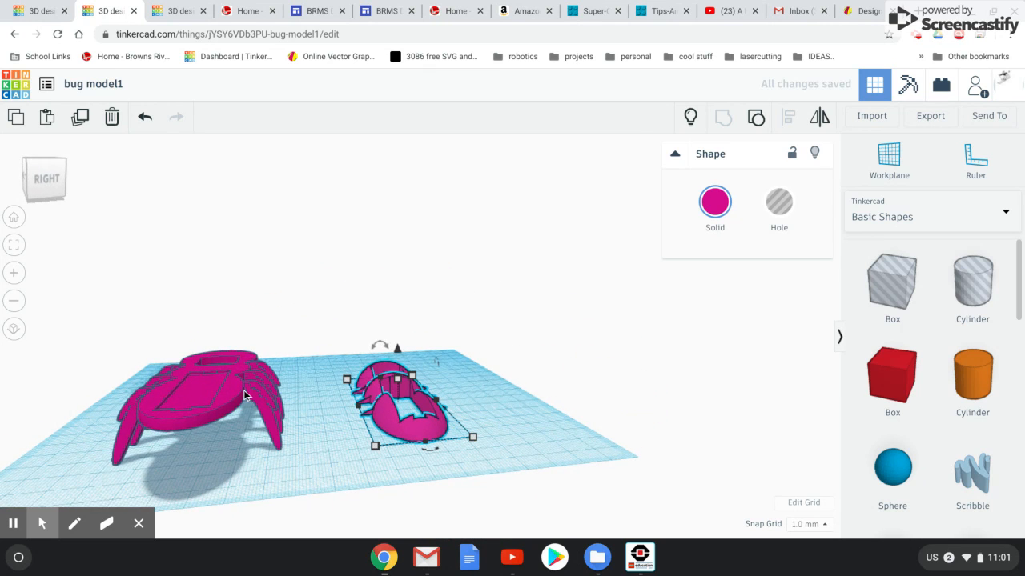
# Rotate the lower half with the legs 180° so its flat cut face points down
pyautogui.moveTo(244, 395); pyautogui.dragTo(243, 404, button='right')
pyautogui.click(234, 384)
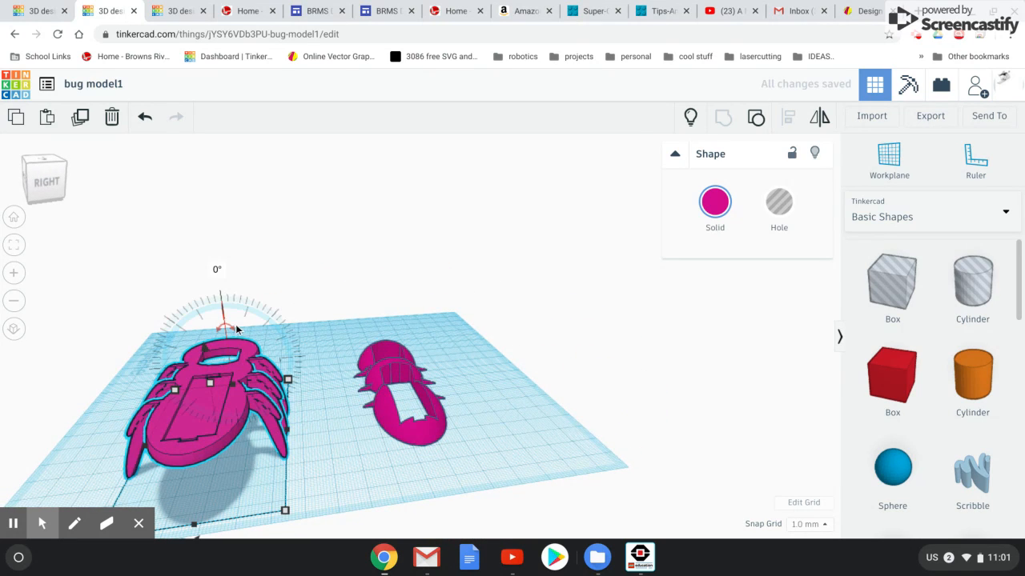
pyautogui.moveTo(230, 330)
pyautogui.mouseDown()
pyautogui.moveTo(254, 338)
pyautogui.moveTo(257, 358)
pyautogui.moveTo(238, 392)
pyautogui.moveTo(248, 308)
pyautogui.moveTo(228, 318)
pyautogui.mouseUp()
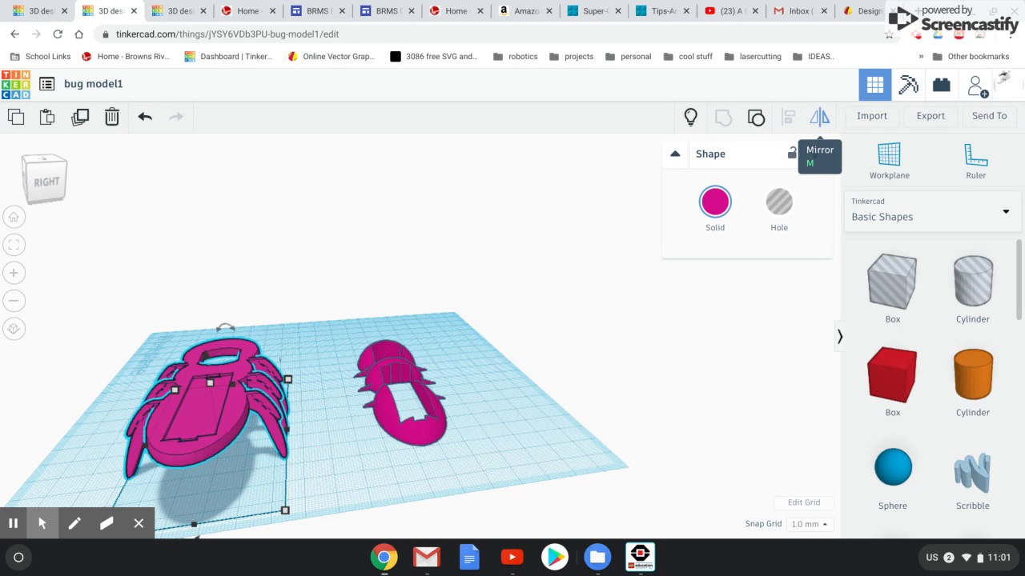
pyautogui.moveTo(227, 335)
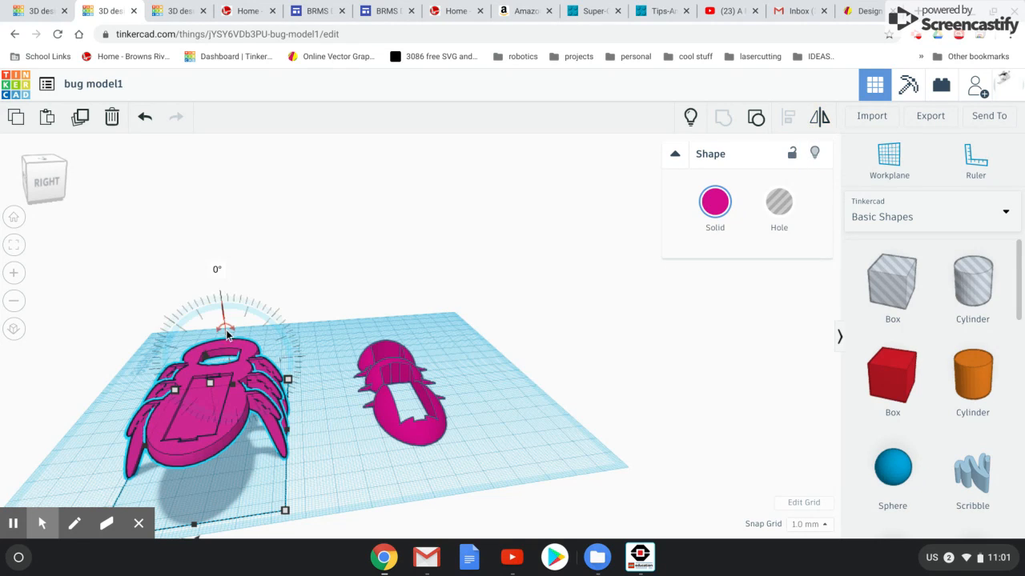
pyautogui.moveTo(228, 328); pyautogui.dragTo(234, 404)
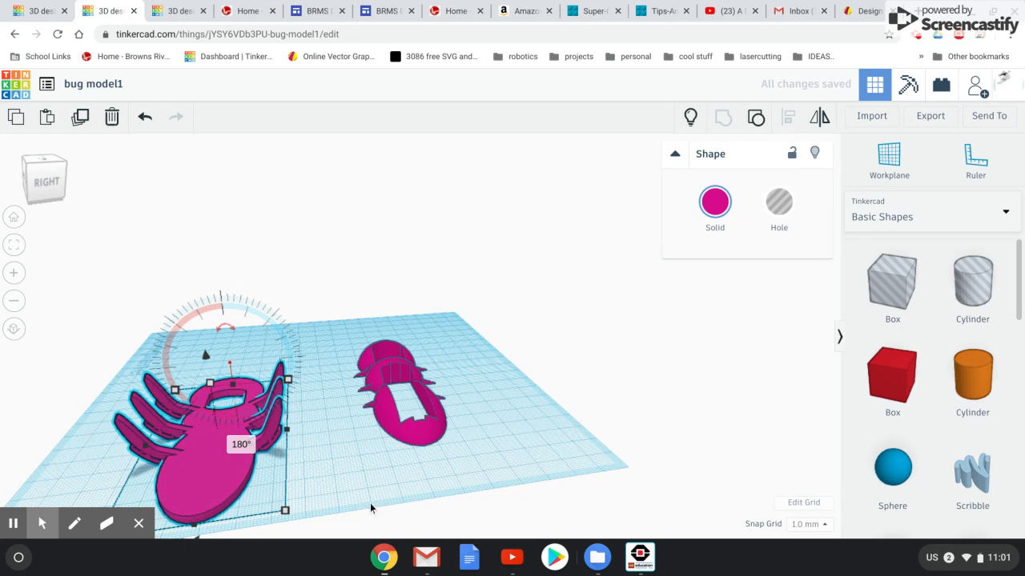
# Lower the flipped leg half onto the workplane and move it close beside the upper half
pyautogui.moveTo(226, 469); pyautogui.dragTo(304, 420)
pyautogui.moveTo(305, 420); pyautogui.dragTo(389, 483, button='right')
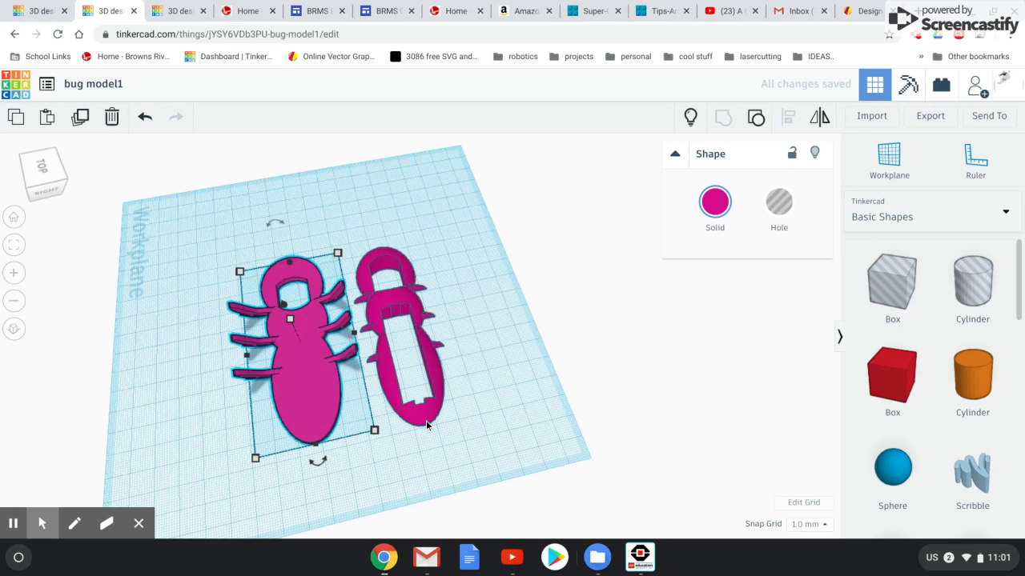
pyautogui.moveTo(469, 450); pyautogui.dragTo(519, 467, button='right')
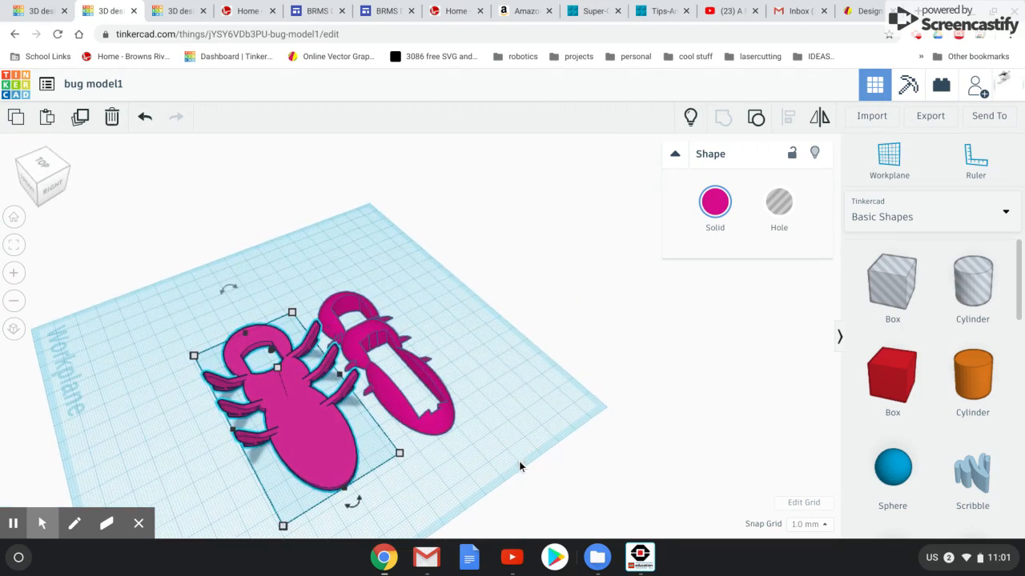
pyautogui.click(917, 36)
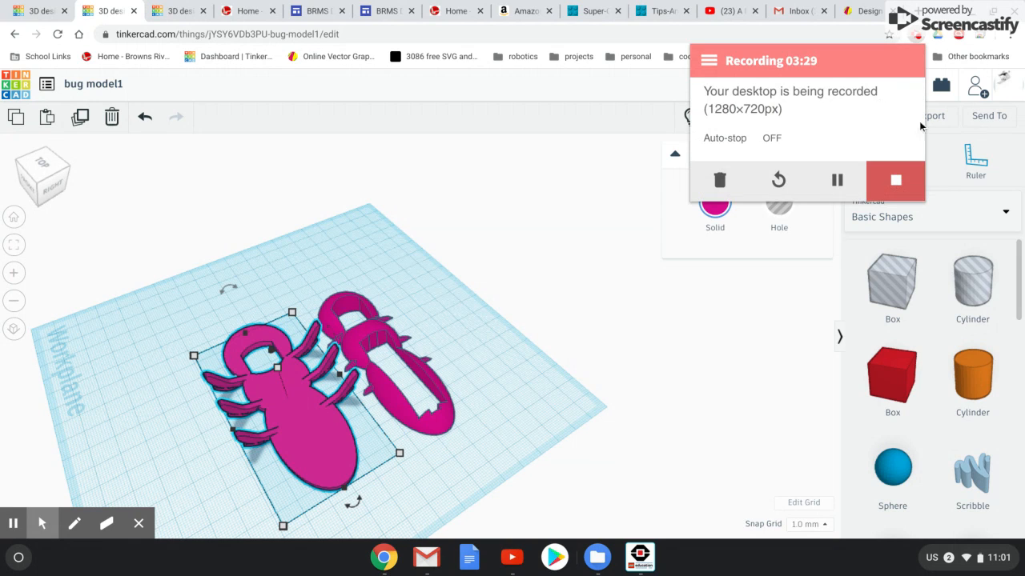